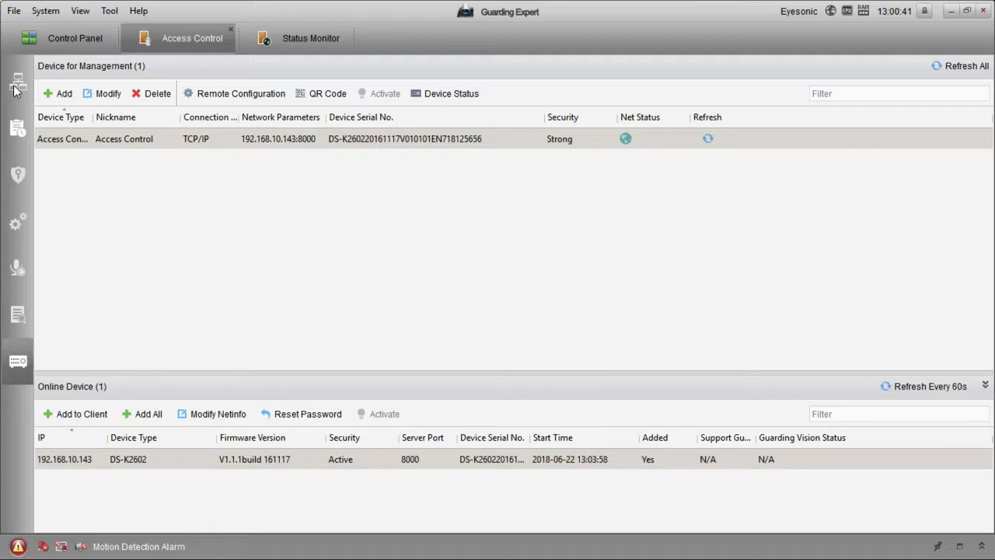
Step: Add an organization named Access Demo under Eyesonic in the person and organization list
{"action": "left_click", "coordinate": [17, 87]}
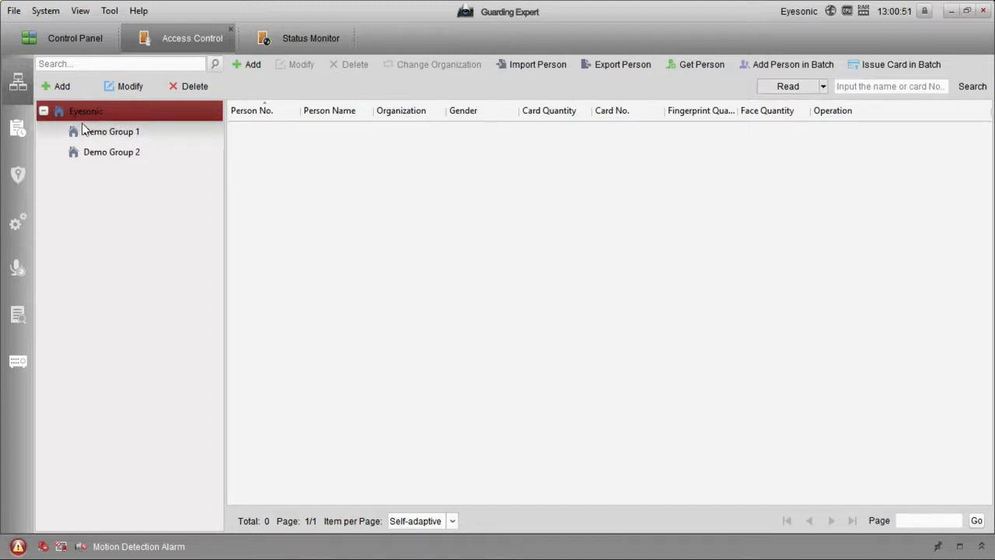
{"action": "left_click", "coordinate": [48, 87]}
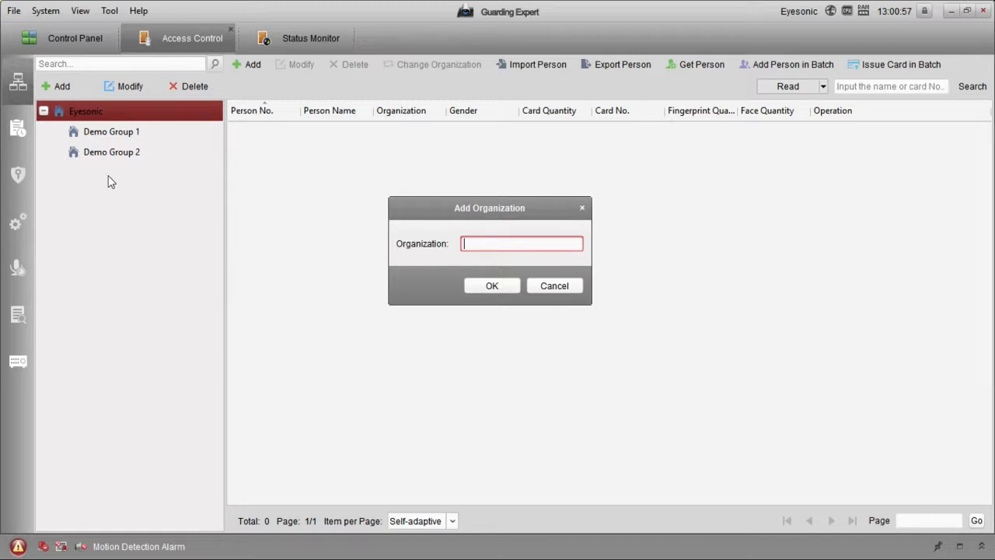
{"action": "type", "text": "Access Demo"}
{"action": "left_click", "coordinate": [482, 286]}
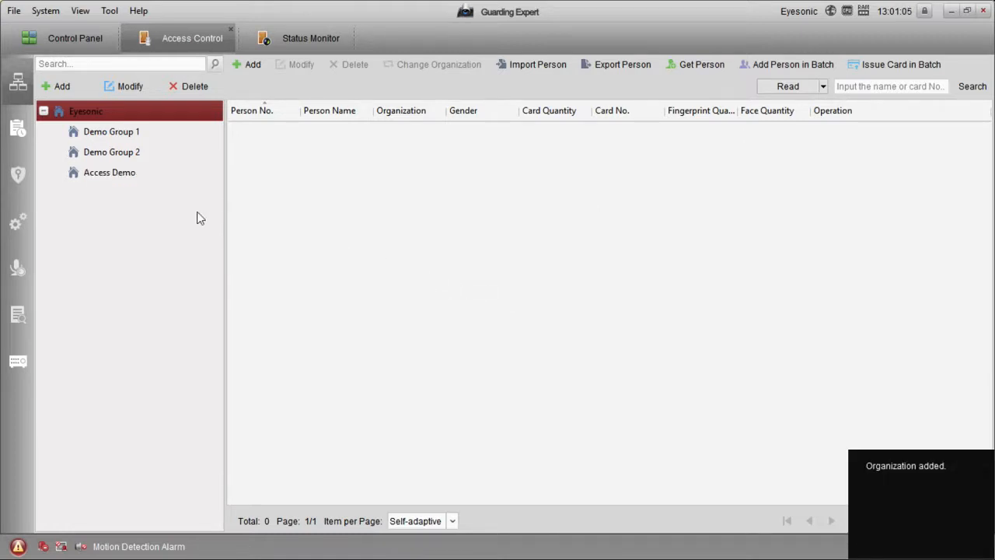
Step: Start a new person record in the Access Demo organization, enter the person's name and begin adding a card
{"action": "left_click", "coordinate": [132, 173]}
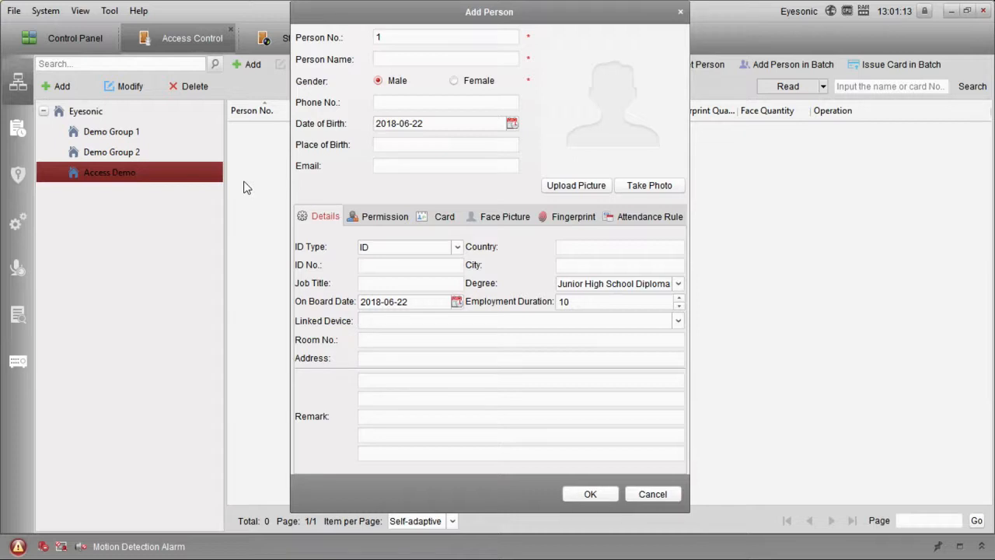
{"action": "left_click", "coordinate": [396, 58]}
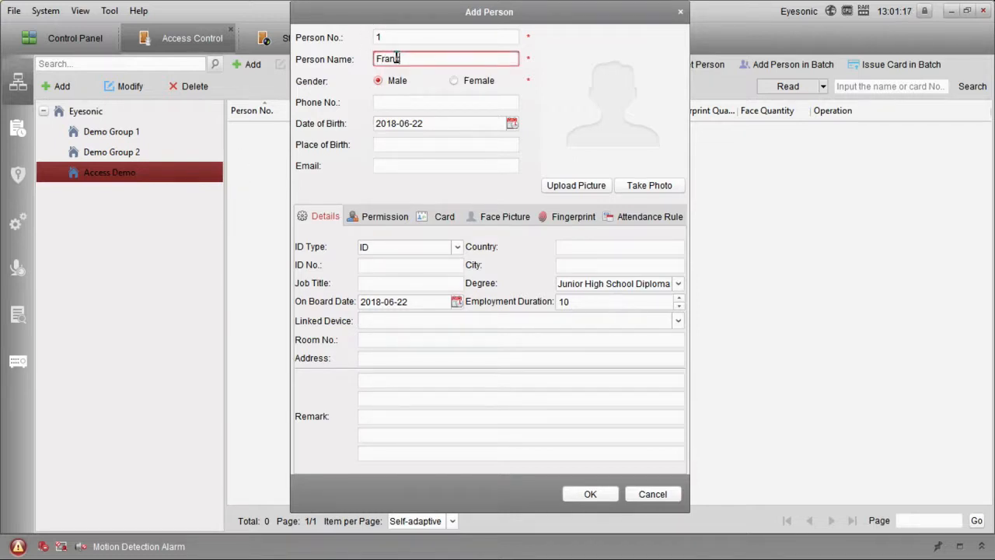
{"action": "left_click", "coordinate": [420, 101]}
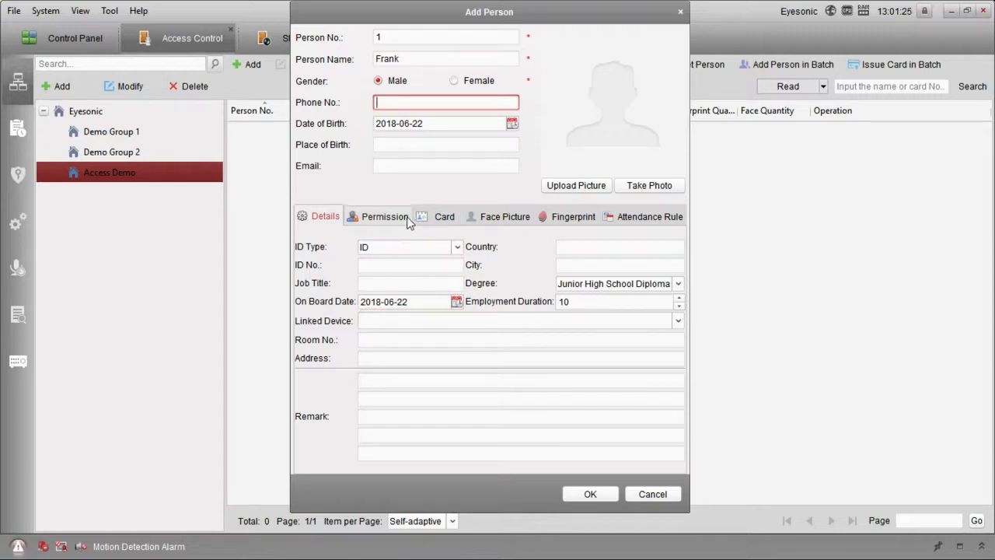
{"action": "left_click", "coordinate": [445, 219]}
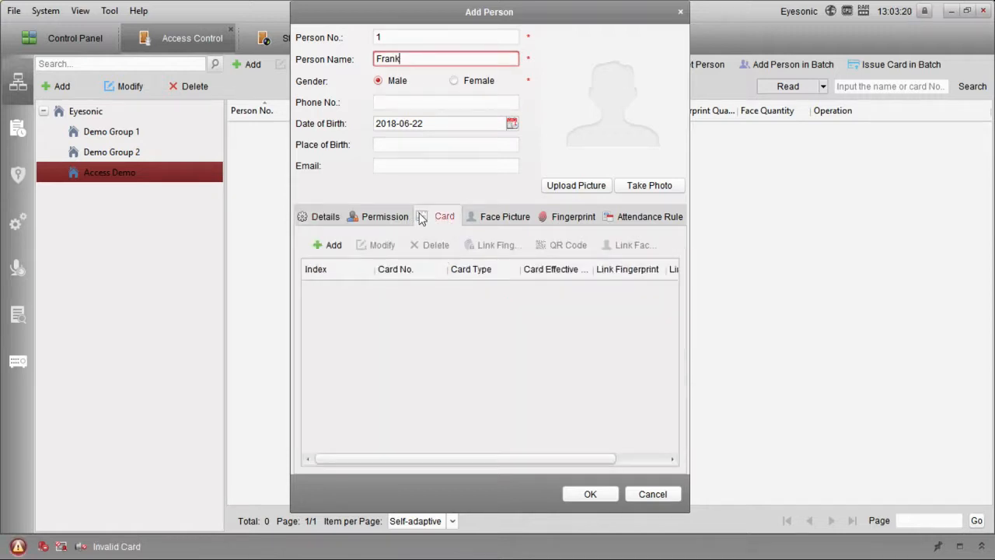
{"action": "left_click", "coordinate": [318, 245]}
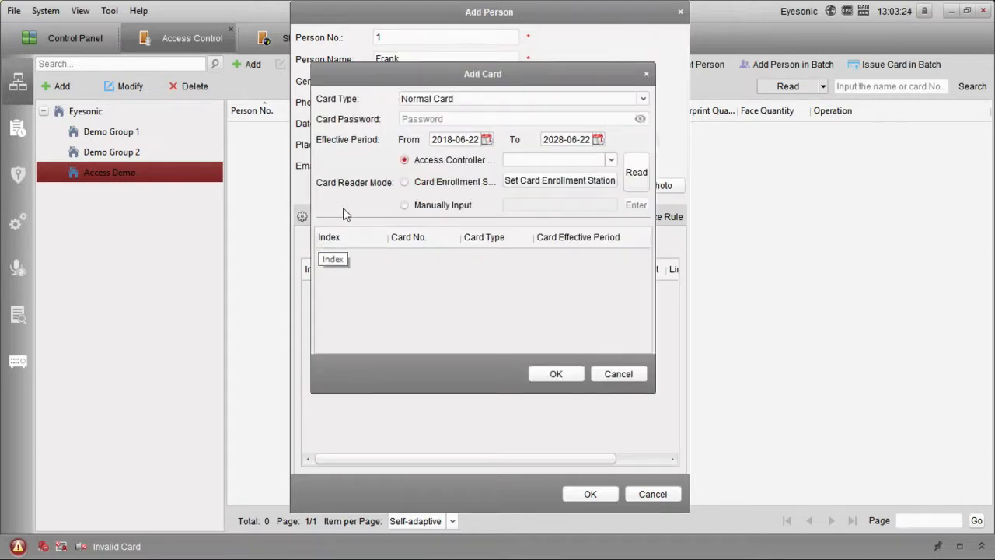
Step: Examine the manual input and card enrollment station reader modes, including the station's card number type options
{"action": "left_click", "coordinate": [407, 206]}
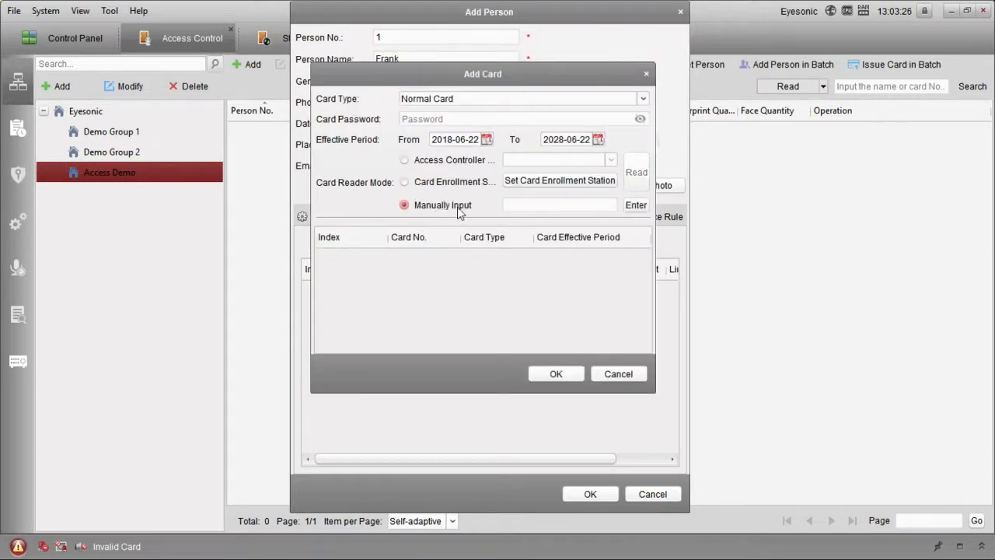
{"action": "left_click", "coordinate": [523, 206]}
{"action": "left_click", "coordinate": [429, 181]}
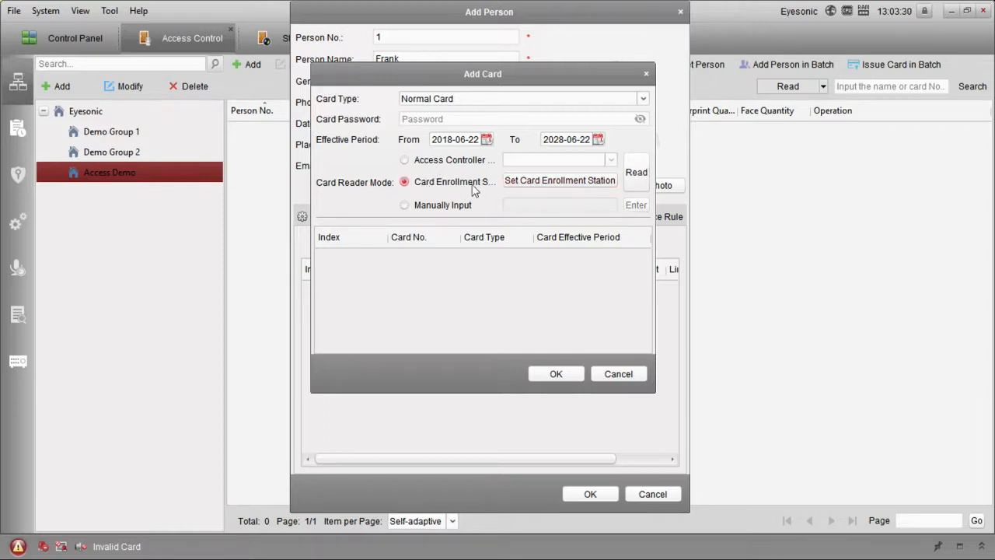
{"action": "left_click", "coordinate": [522, 182]}
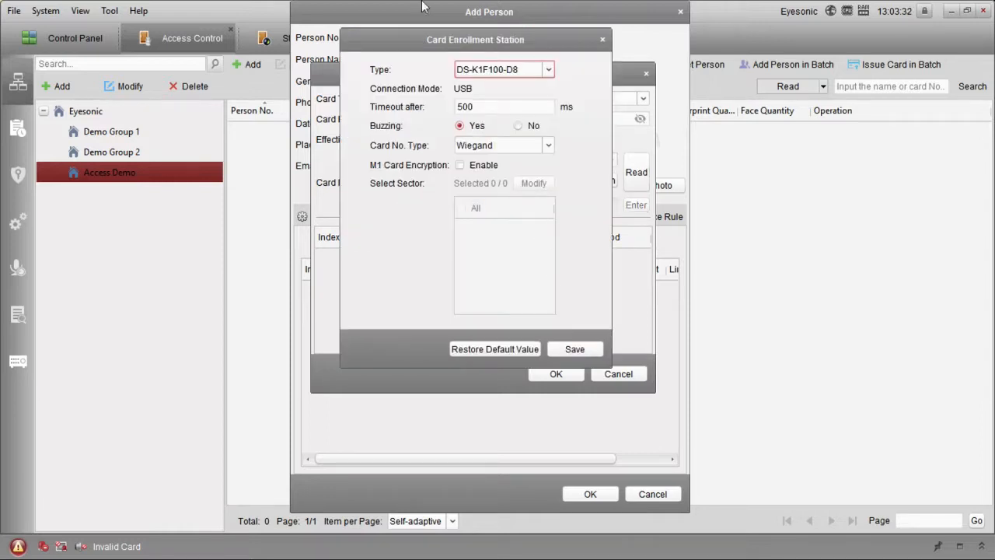
{"action": "left_click", "coordinate": [502, 147]}
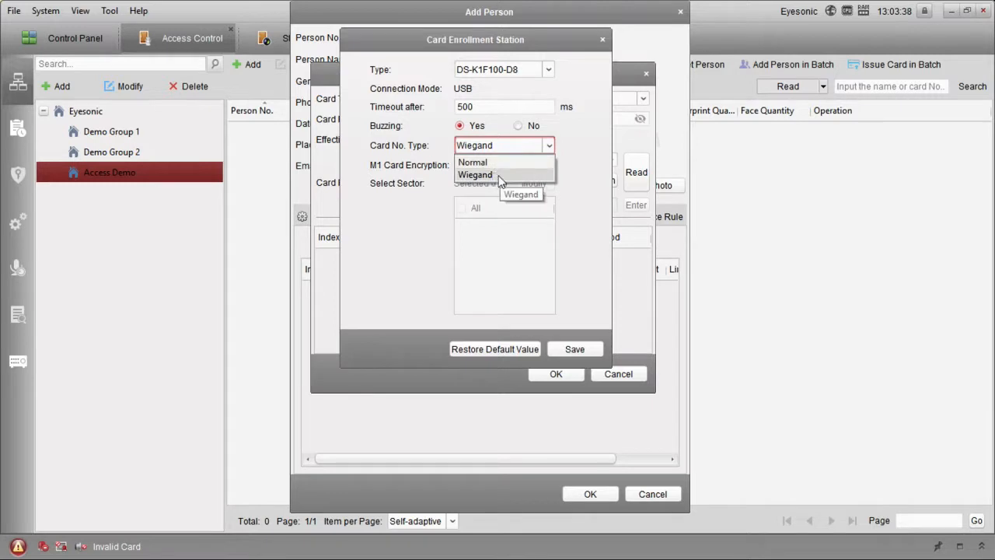
{"action": "left_click", "coordinate": [497, 174]}
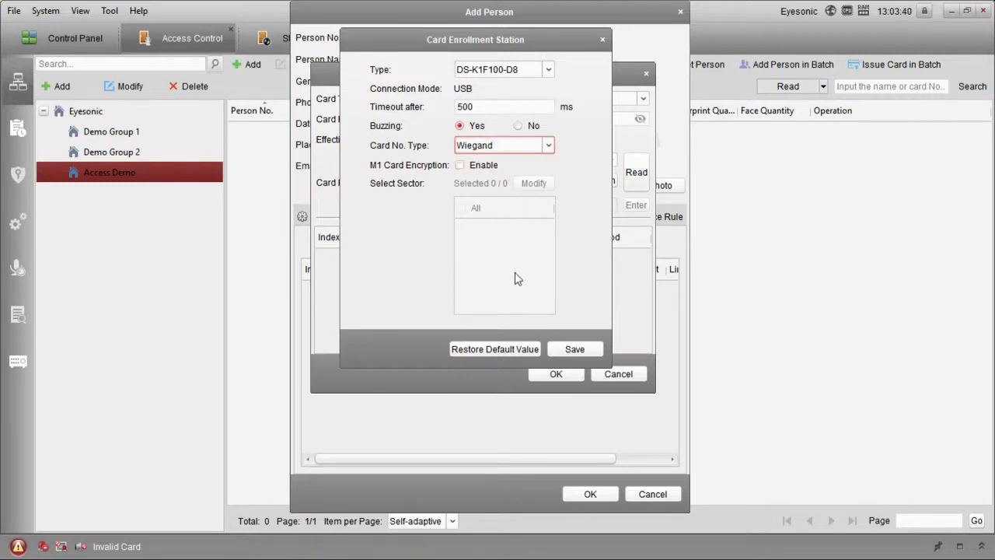
{"action": "left_click", "coordinate": [603, 39]}
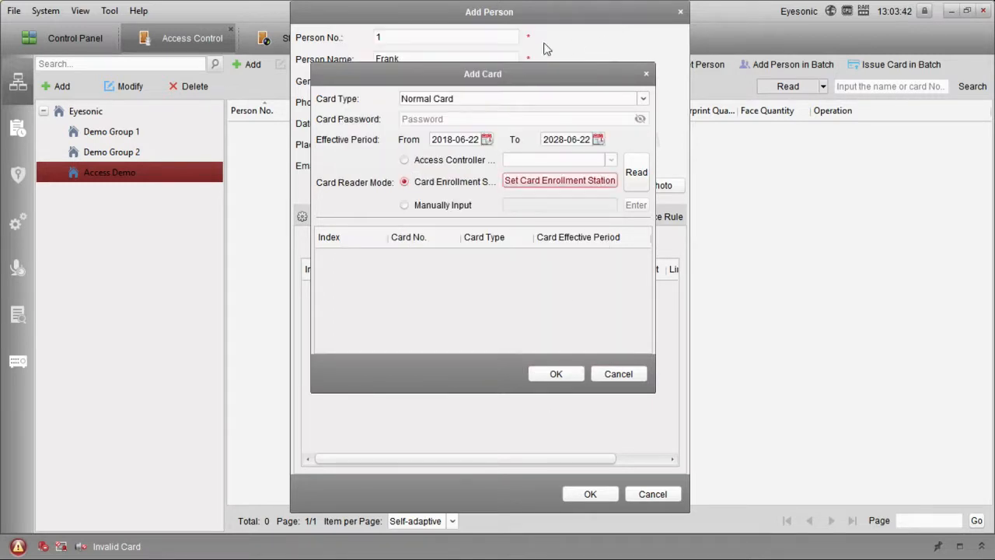
Step: Read the person's card through the access controller reader Exit Card Reader4 and confirm it as a Normal Card
{"action": "left_click", "coordinate": [457, 161]}
{"action": "left_click", "coordinate": [537, 160]}
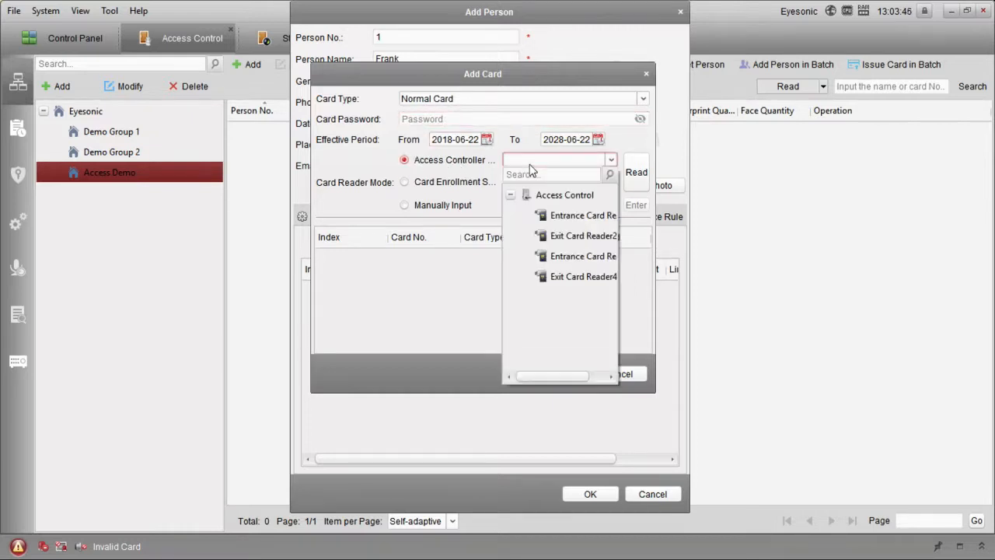
{"action": "left_click", "coordinate": [578, 278]}
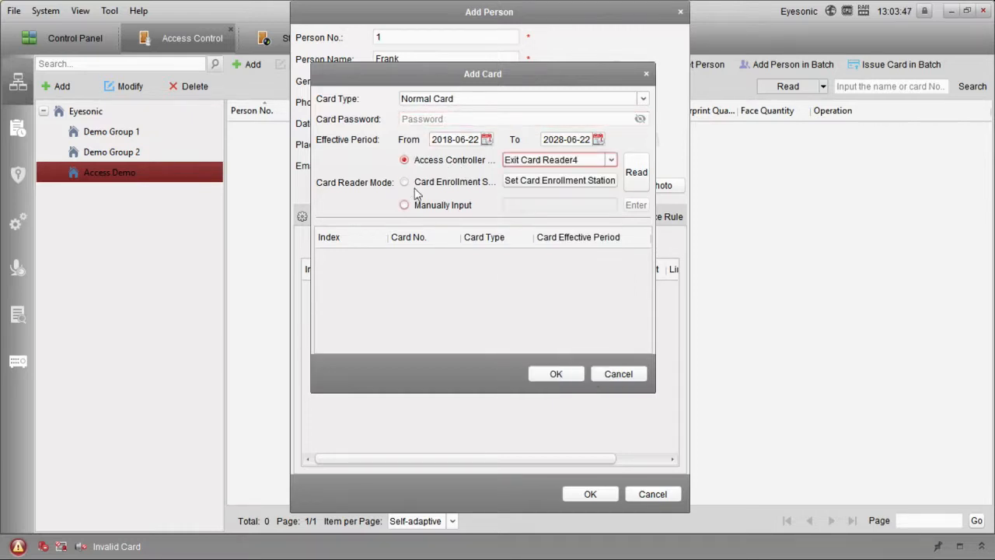
{"action": "left_click", "coordinate": [636, 187]}
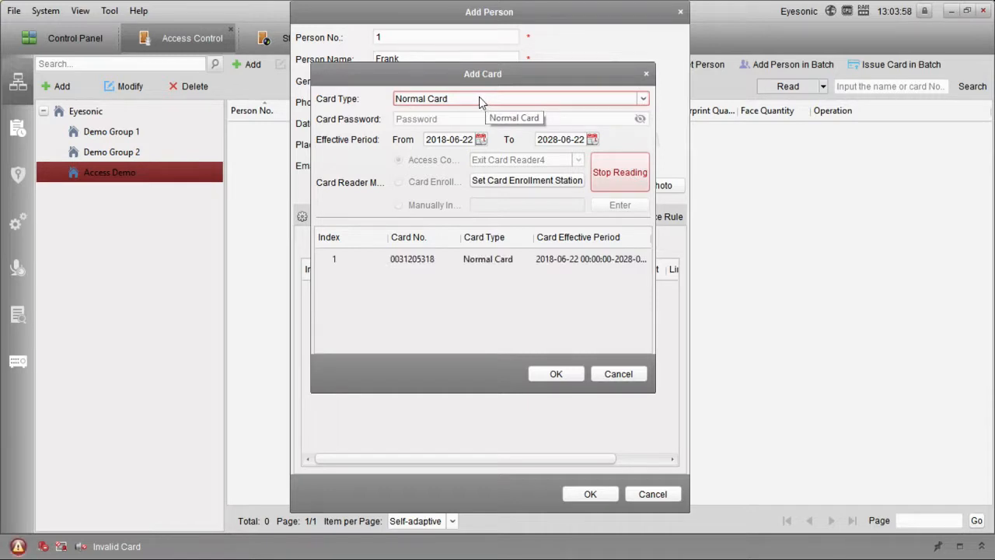
{"action": "left_click", "coordinate": [549, 373]}
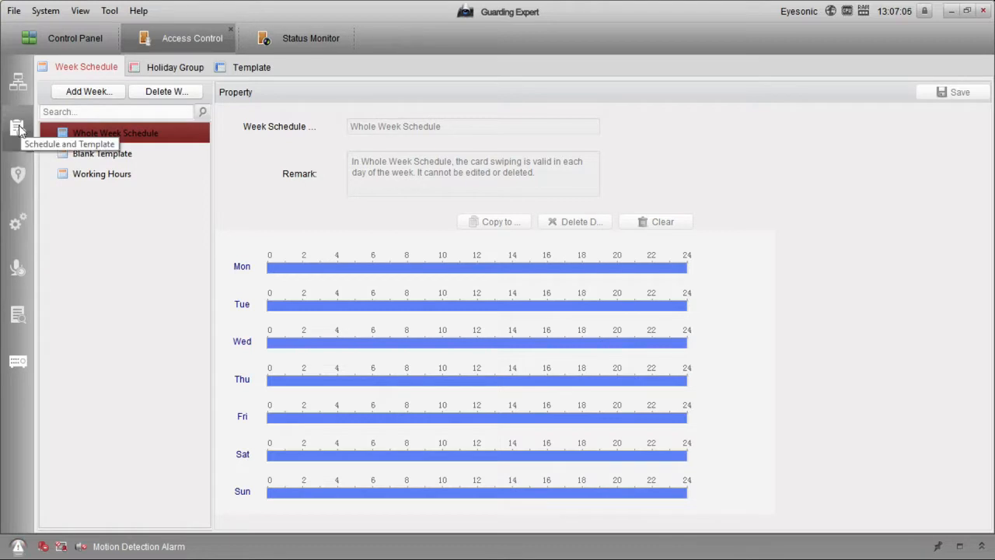
Step: Add a week schedule named Working Hours in the schedule and template settings
{"action": "left_click", "coordinate": [11, 134]}
{"action": "left_click", "coordinate": [226, 67]}
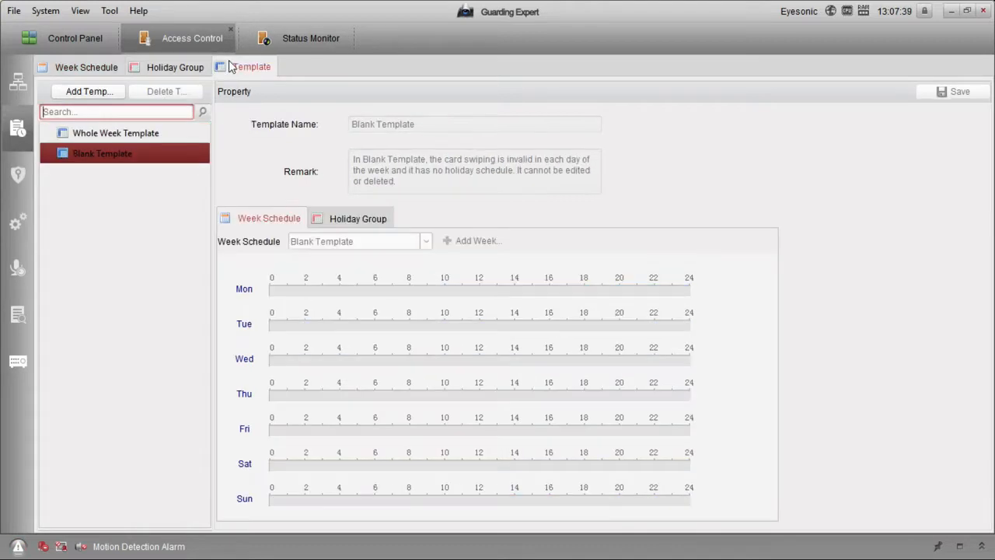
{"action": "left_click", "coordinate": [84, 67]}
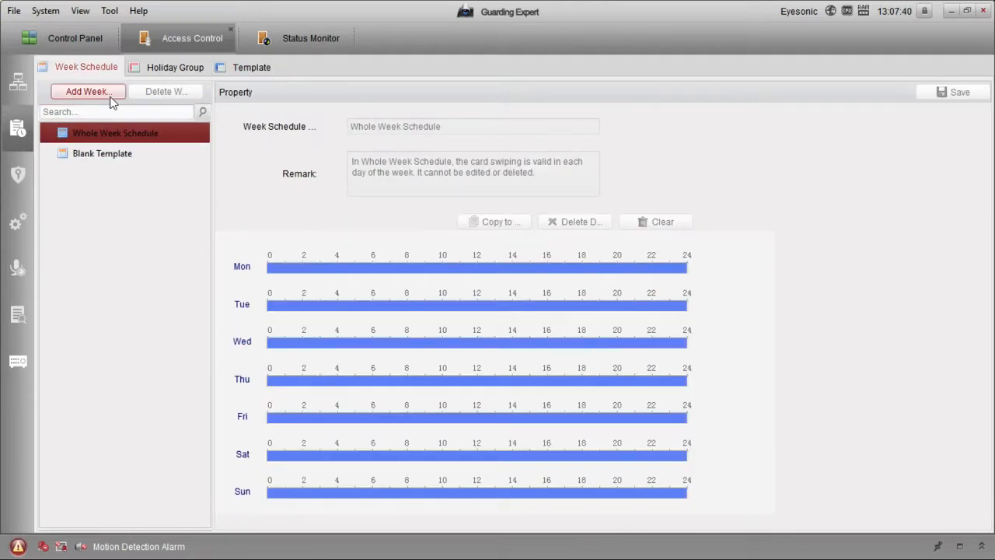
{"action": "left_click", "coordinate": [90, 92]}
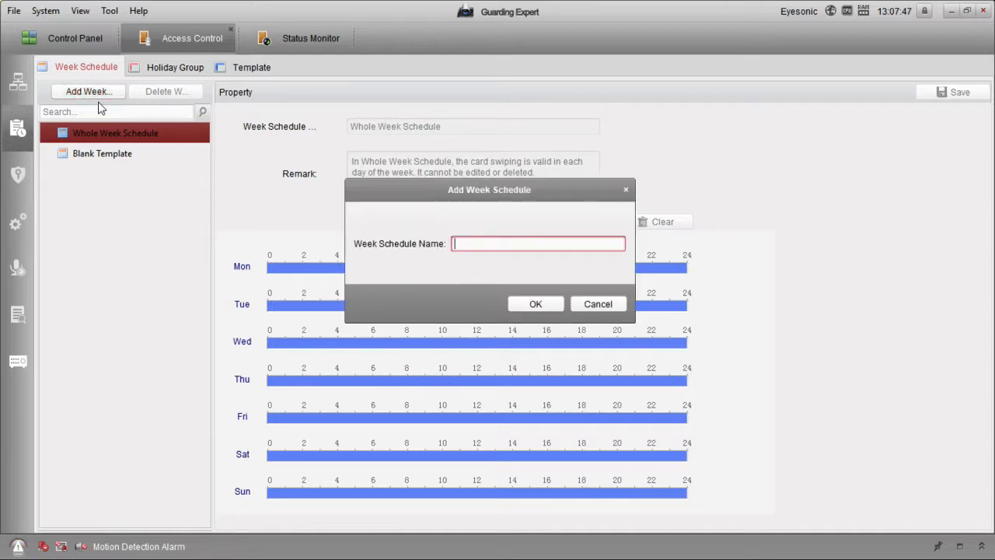
{"action": "type", "text": "Working Hours"}
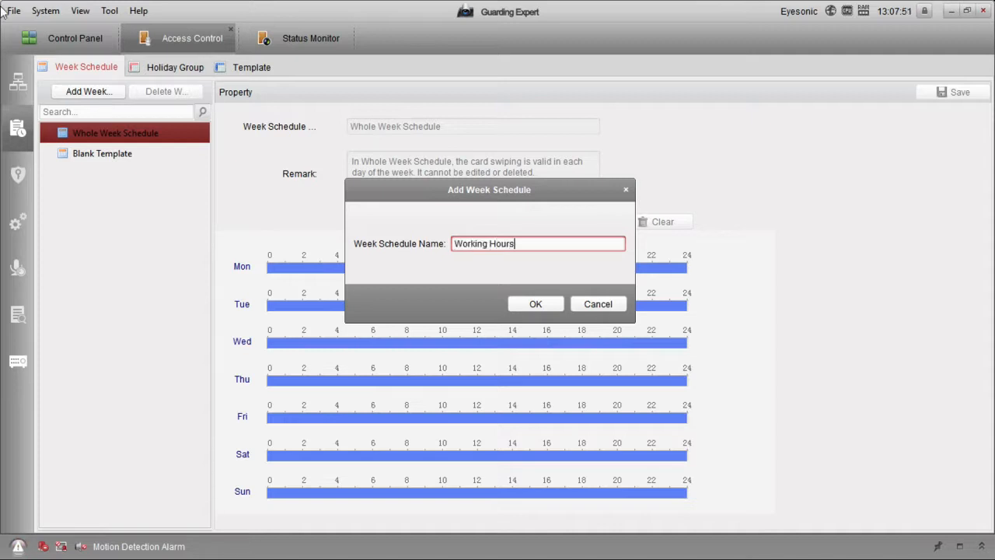
{"action": "left_click", "coordinate": [535, 306]}
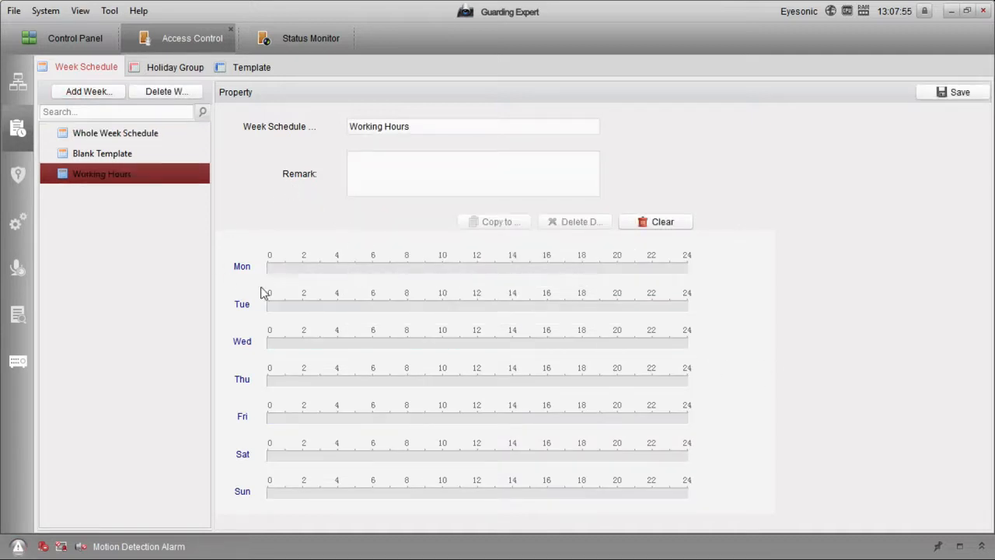
Step: Draw a Monday access period from about 08:55 to 18:00 in the Working Hours schedule
{"action": "left_click_drag", "start_coordinate": [424, 269], "coordinate": [582, 278]}
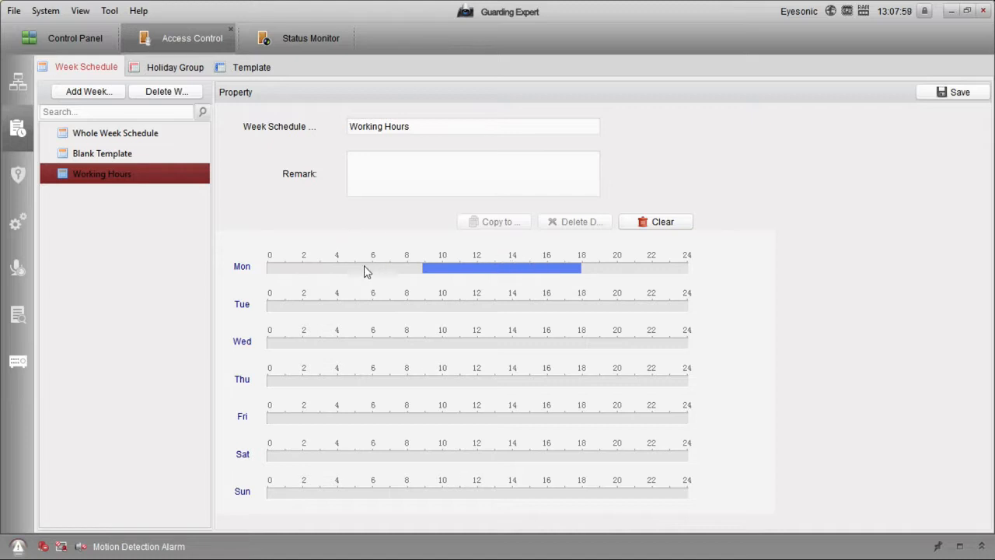
{"action": "left_click", "coordinate": [430, 267]}
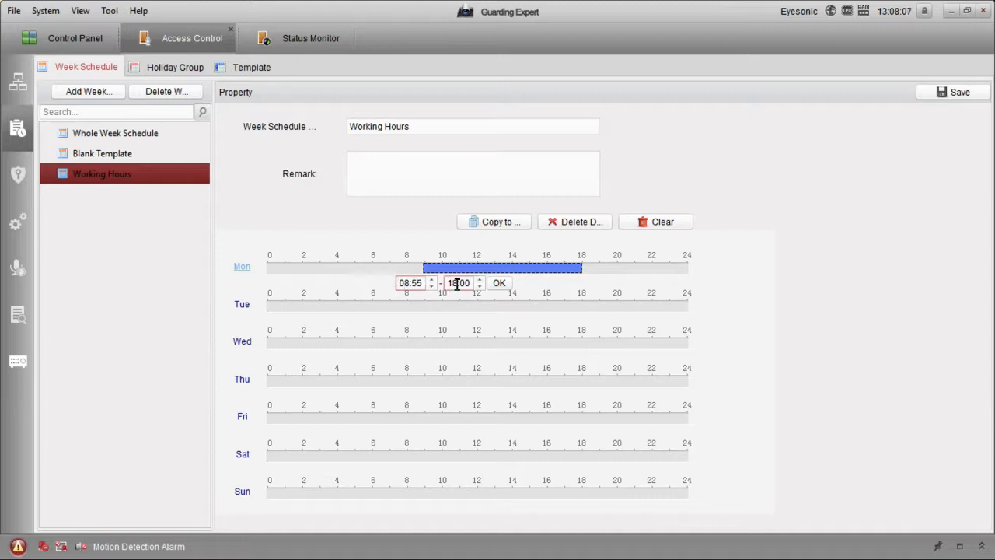
{"action": "left_click", "coordinate": [501, 284]}
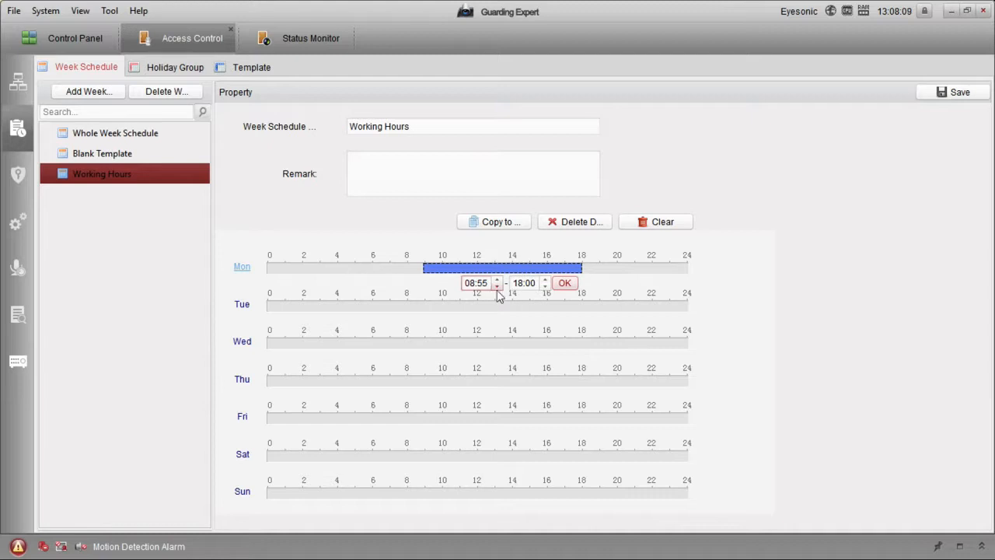
Step: Set the start of the Monday period to 07:59 and copy the period to every day of the week
{"action": "left_click", "coordinate": [477, 284]}
{"action": "key", "text": "BackSpace"}
{"action": "type", "text": "7"}
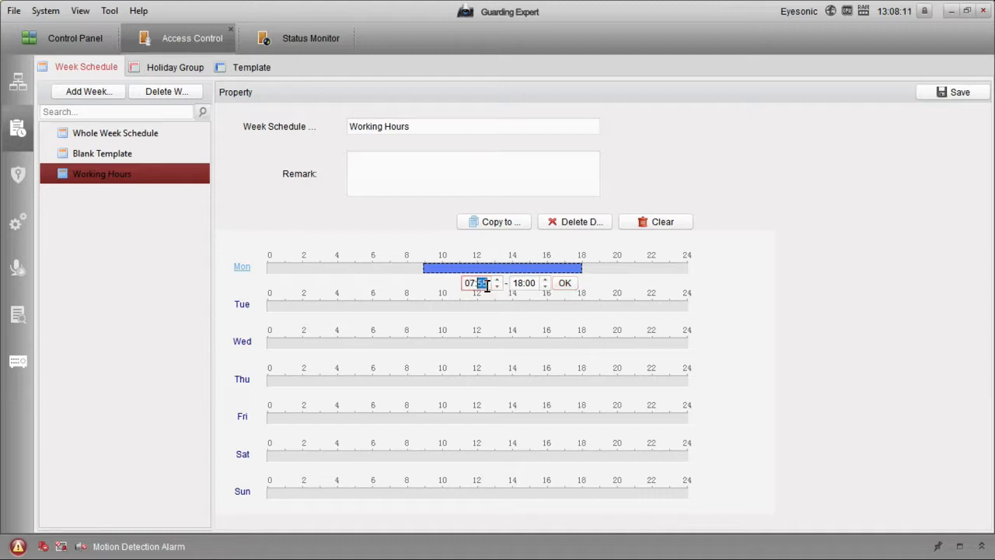
{"action": "left_click", "coordinate": [572, 287]}
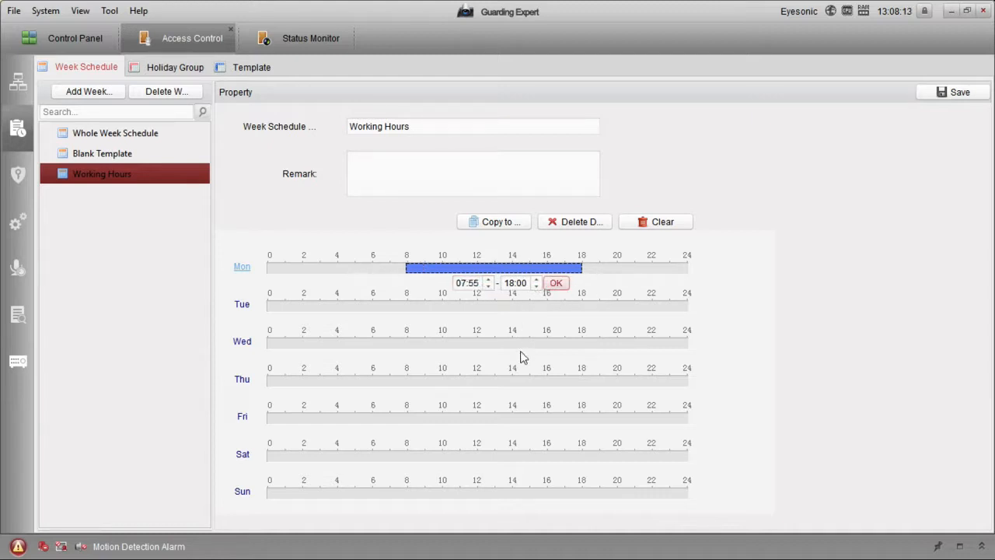
{"action": "left_click", "coordinate": [489, 280]}
{"action": "left_click", "coordinate": [488, 280]}
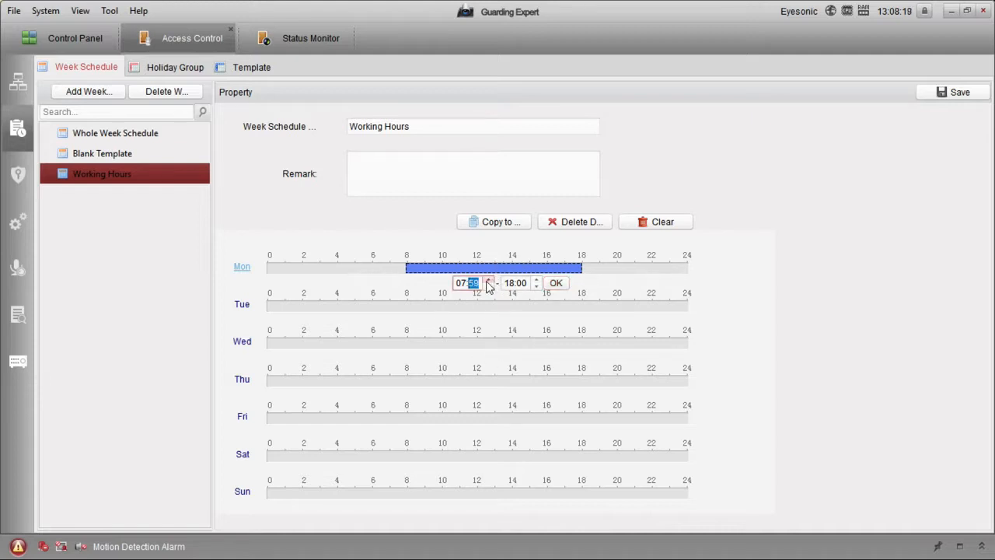
{"action": "left_click", "coordinate": [557, 284]}
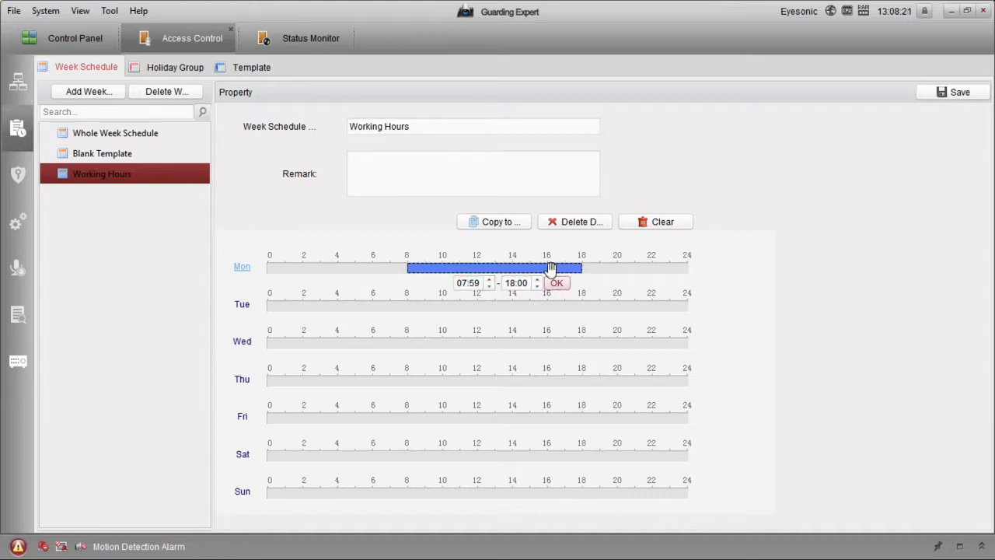
{"action": "left_click", "coordinate": [526, 222]}
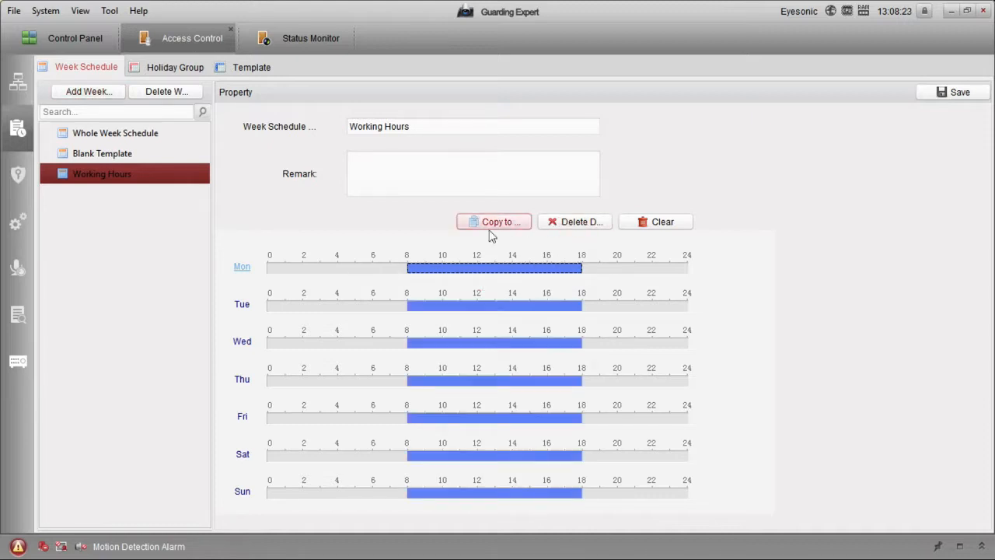
Step: Try to adjust the start time of the Sunday period in the Working Hours schedule
{"action": "left_click", "coordinate": [418, 494]}
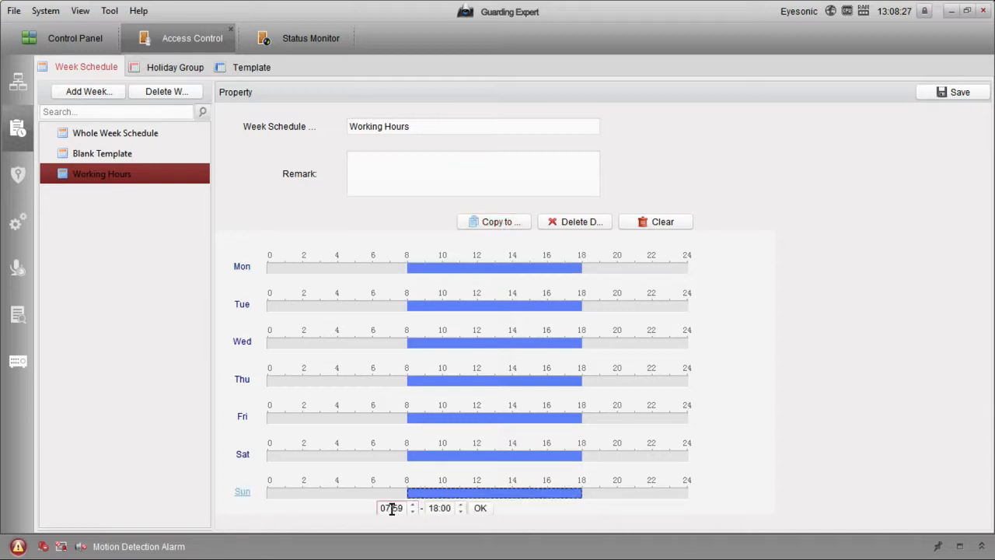
{"action": "left_click", "coordinate": [388, 509]}
{"action": "left_click", "coordinate": [414, 505]}
{"action": "left_click", "coordinate": [614, 253]}
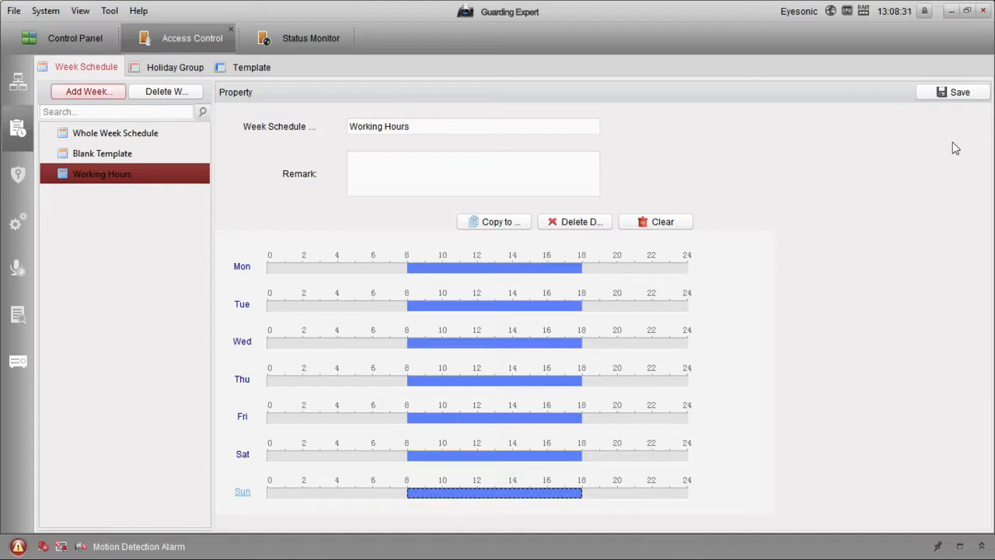
{"action": "left_click", "coordinate": [416, 493]}
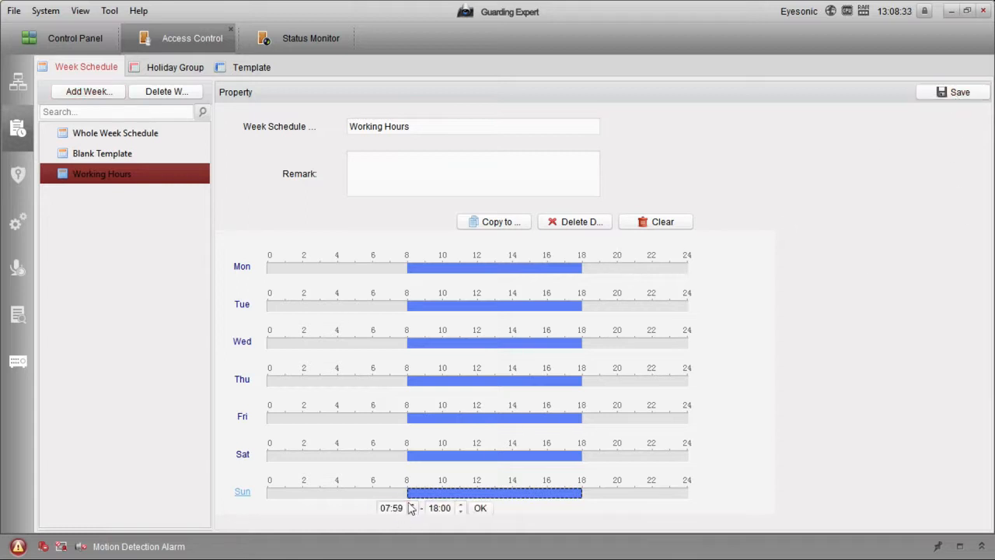
{"action": "left_click", "coordinate": [413, 506]}
{"action": "left_click", "coordinate": [413, 506]}
{"action": "left_click", "coordinate": [487, 510]}
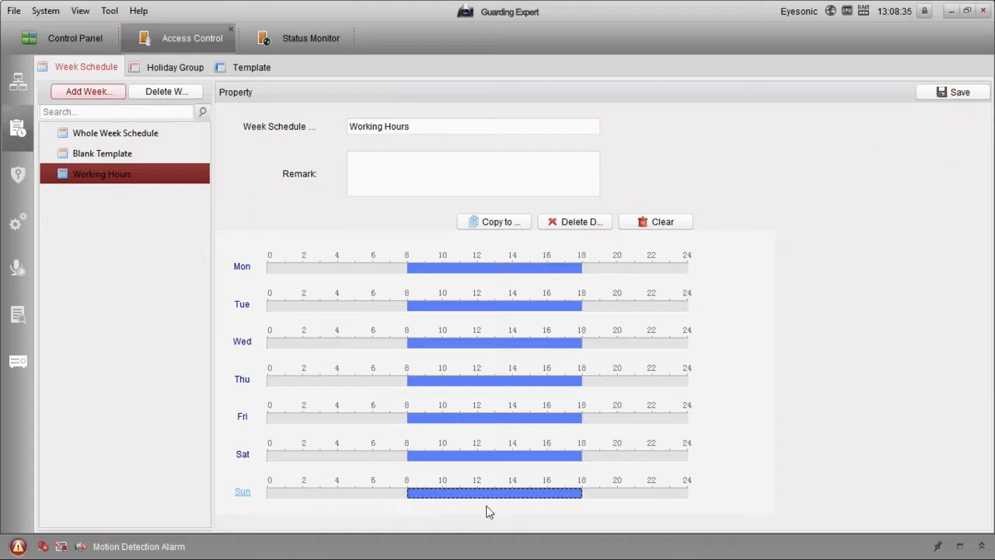
Step: Shorten the Sunday access period in the Working Hours schedule so that it starts at about 11:00
{"action": "left_click", "coordinate": [472, 495]}
{"action": "left_click", "coordinate": [470, 506]}
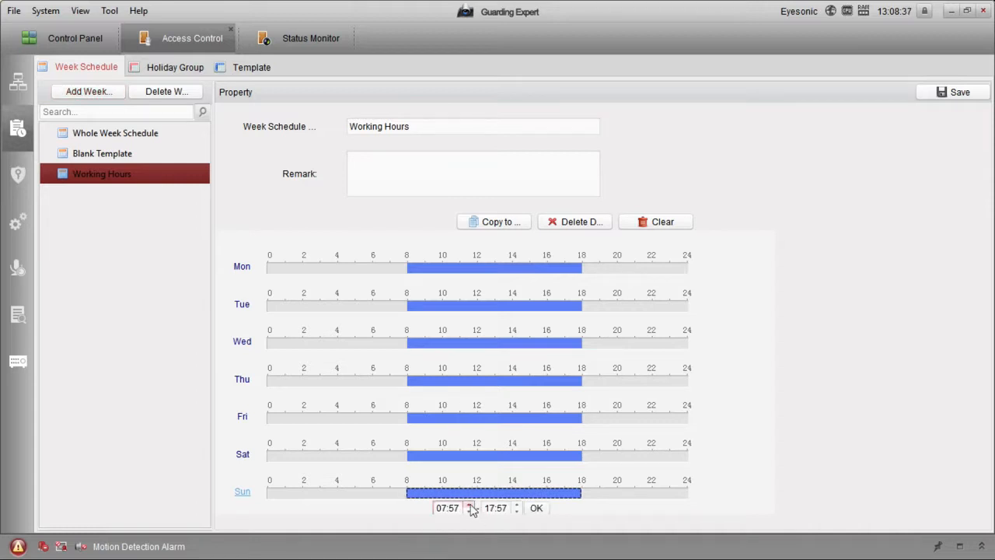
{"action": "left_click", "coordinate": [470, 505]}
{"action": "left_click", "coordinate": [532, 508]}
{"action": "left_click", "coordinate": [681, 499]}
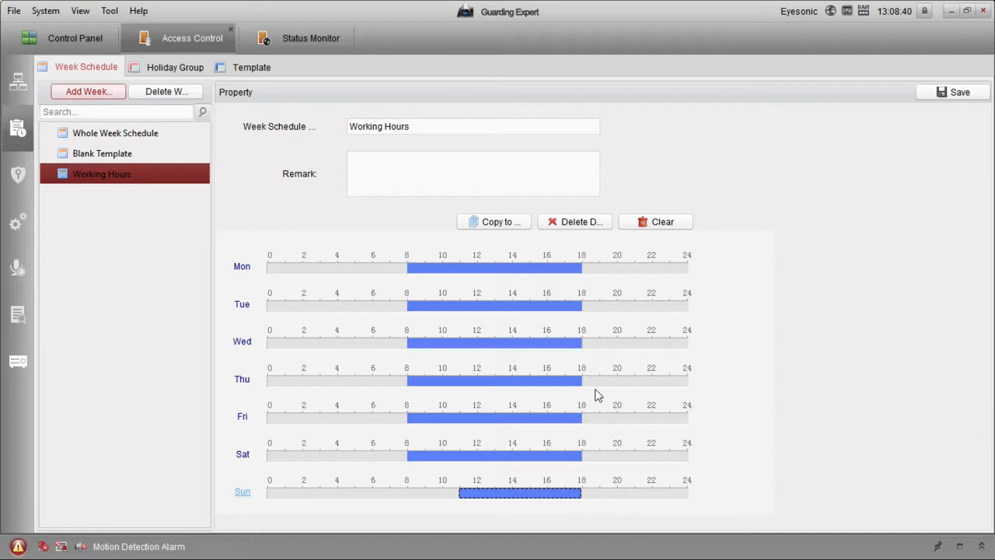
Step: Add the remark "For Office staff" to the Working Hours week schedule and save it
{"action": "left_click", "coordinate": [942, 92]}
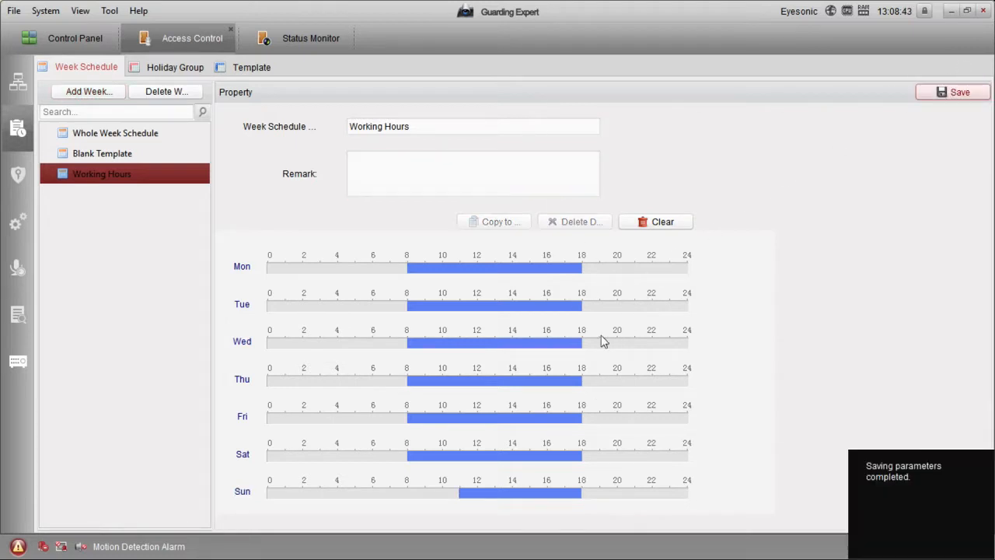
{"action": "left_click", "coordinate": [434, 157]}
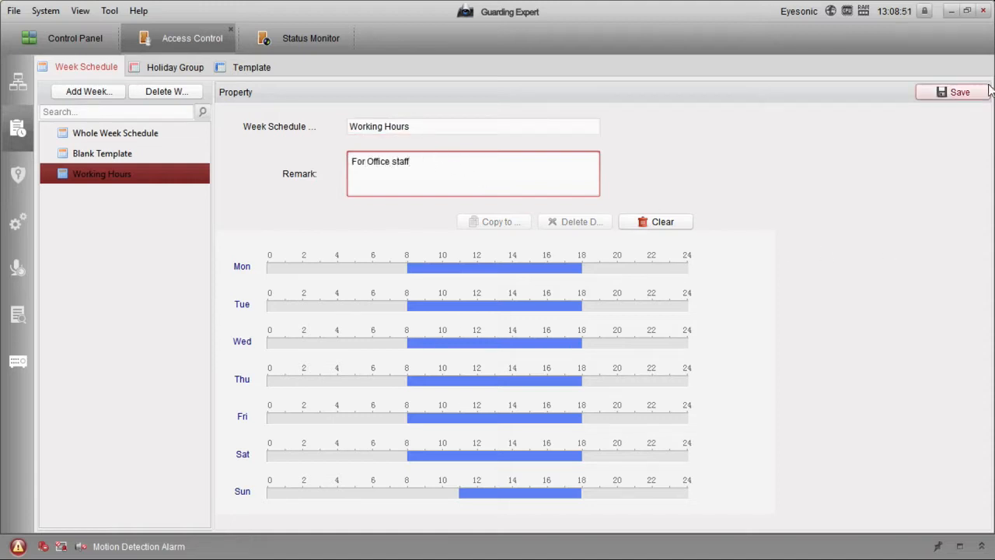
{"action": "left_click", "coordinate": [957, 93]}
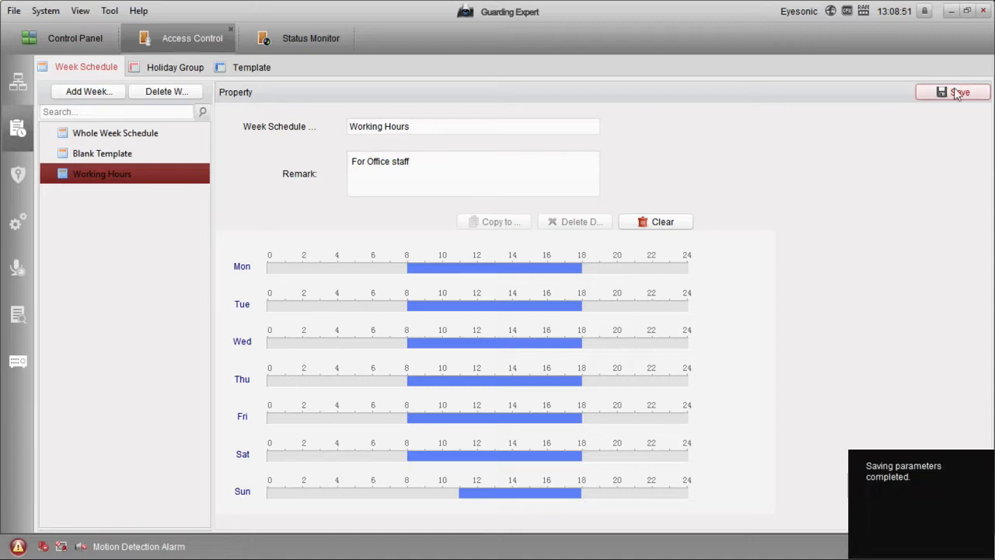
Step: Add a template named Working Hours, assign the Working Hours week schedule to it and save it
{"action": "left_click", "coordinate": [245, 67]}
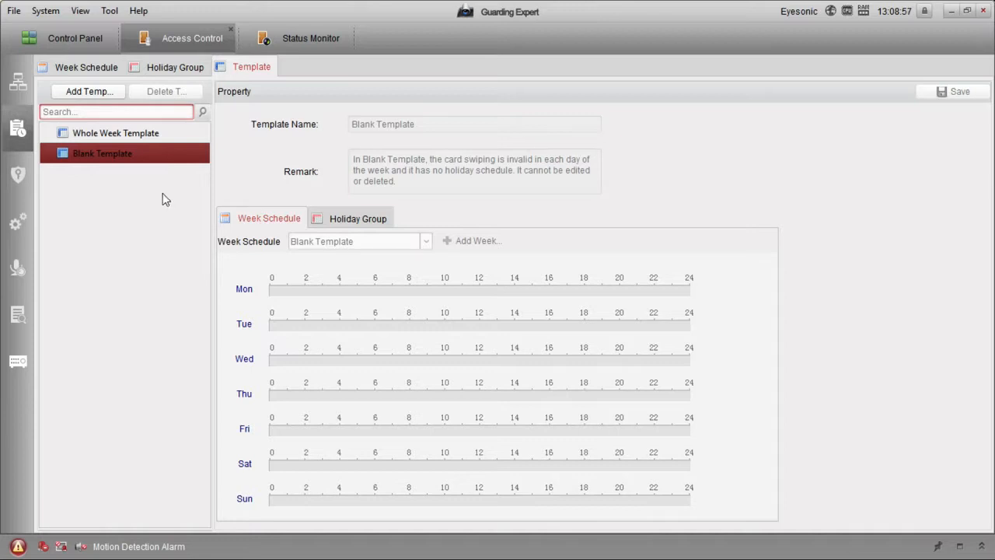
{"action": "left_click", "coordinate": [94, 93]}
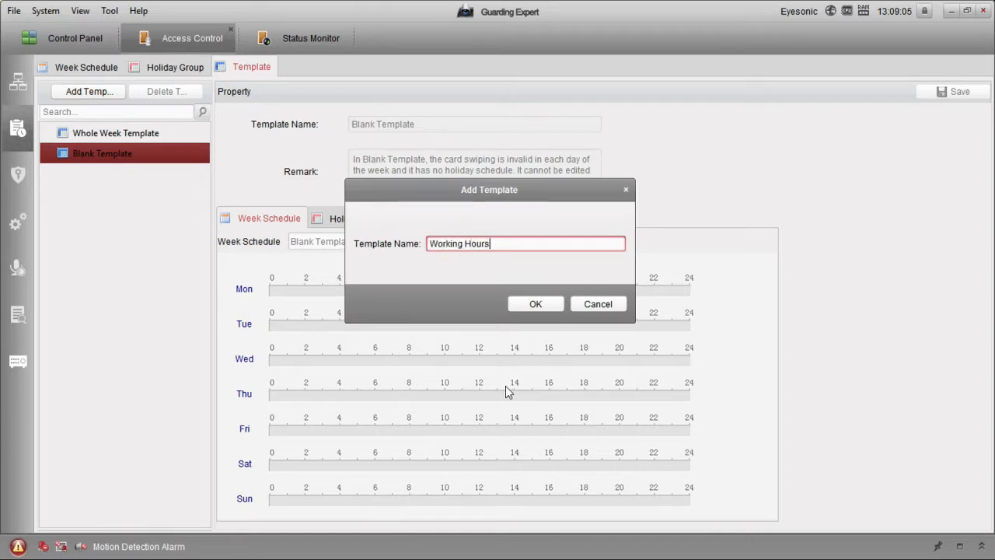
{"action": "left_click", "coordinate": [539, 303]}
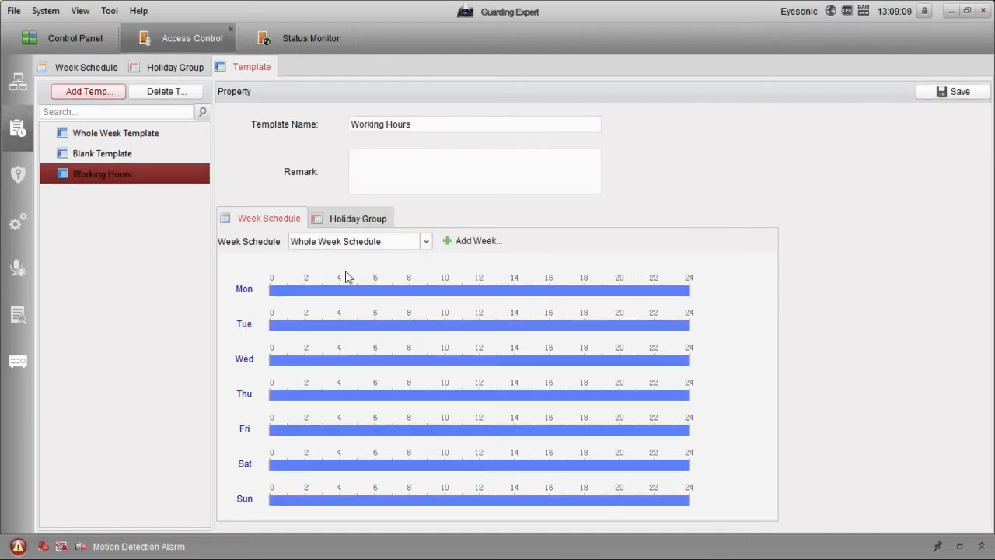
{"action": "left_click", "coordinate": [331, 246]}
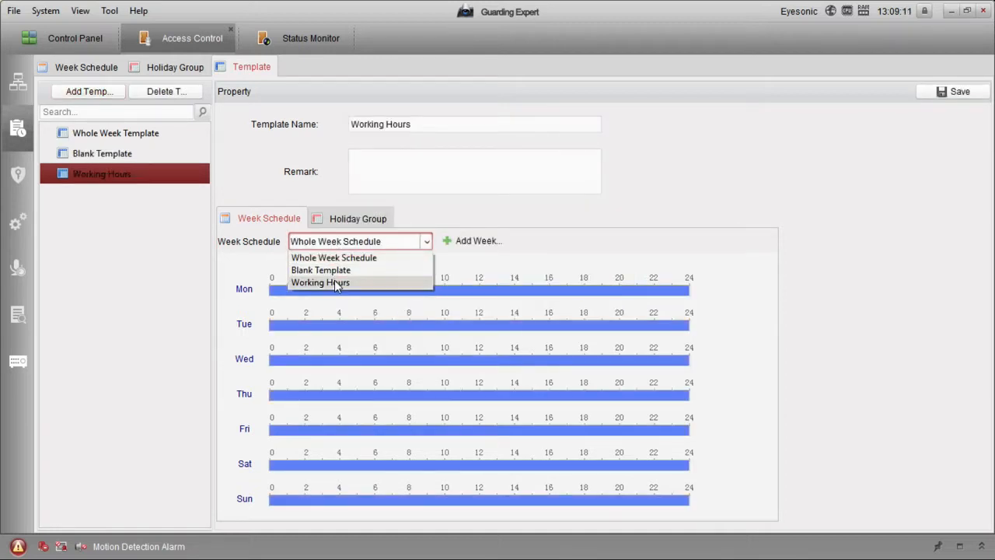
{"action": "left_click", "coordinate": [342, 283]}
{"action": "left_click", "coordinate": [941, 92]}
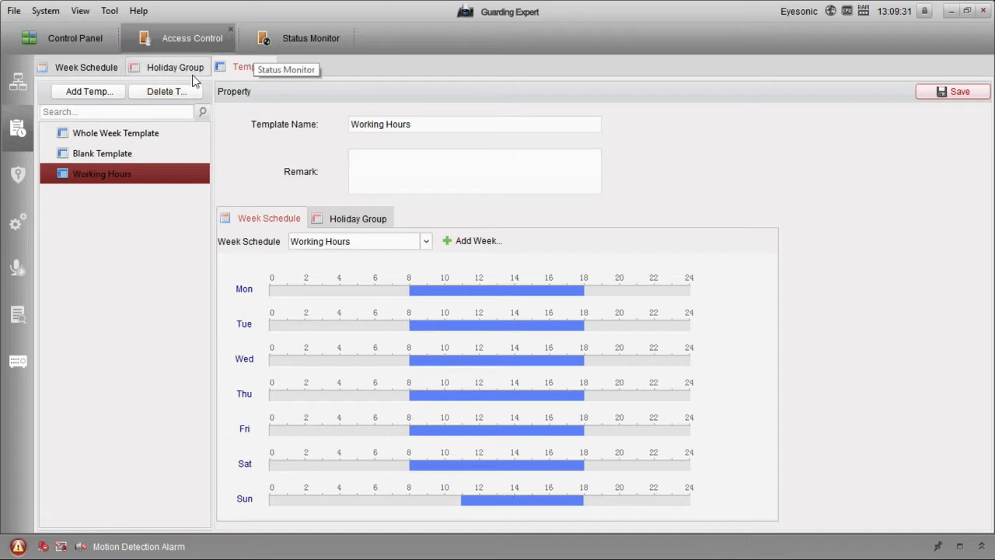
Step: Add an access permission named Office Staff that uses the Working Hours template
{"action": "left_click", "coordinate": [16, 180]}
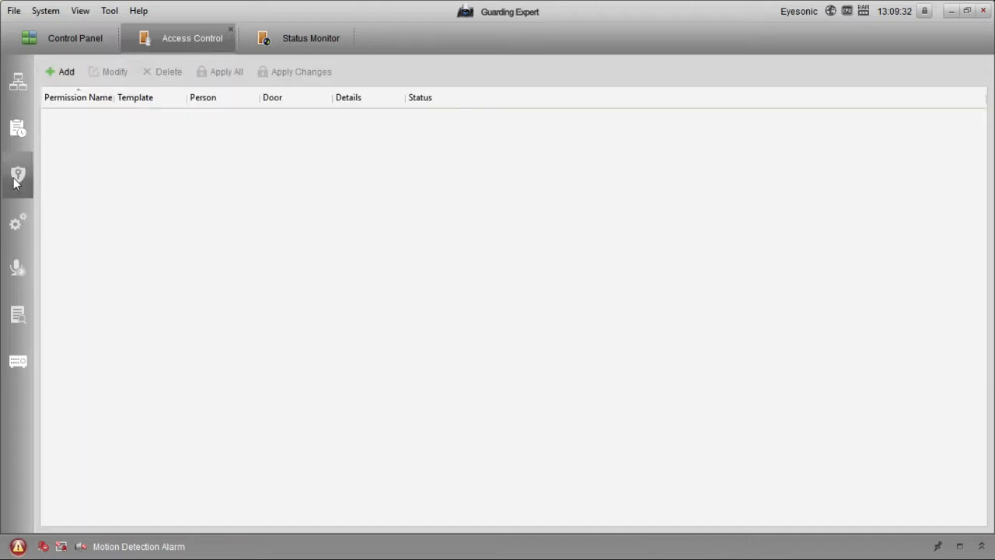
{"action": "left_click", "coordinate": [66, 76]}
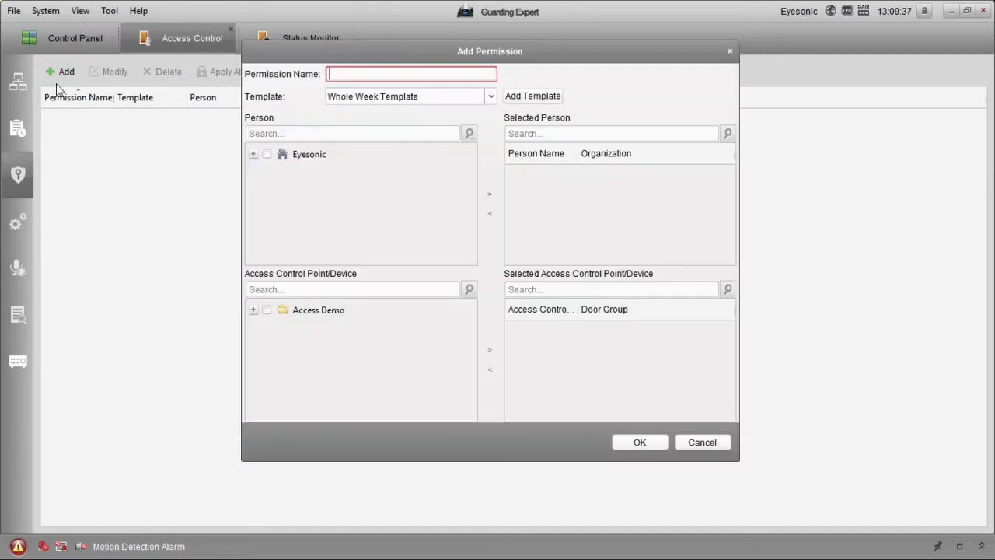
{"action": "type", "text": "Office Staff"}
{"action": "left_click", "coordinate": [358, 102]}
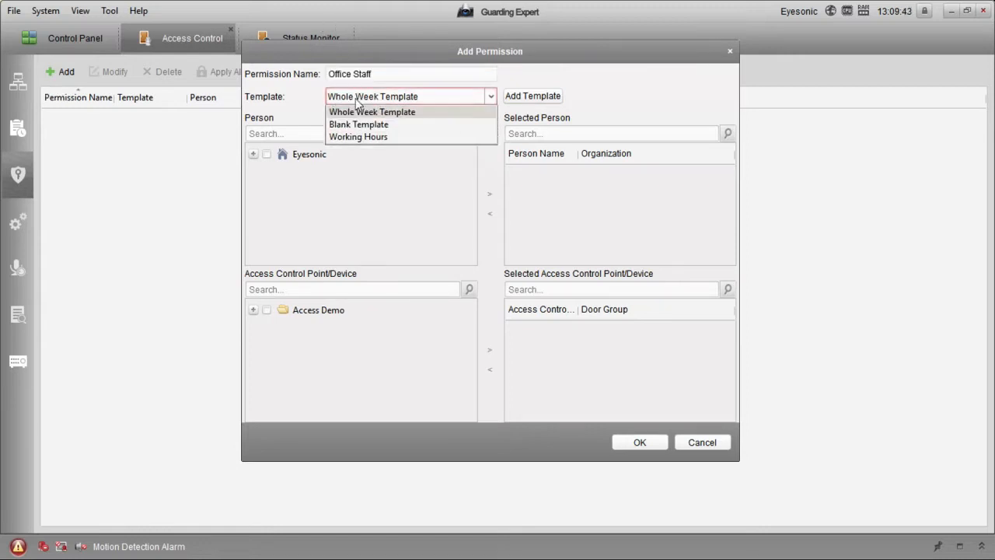
{"action": "left_click", "coordinate": [365, 137]}
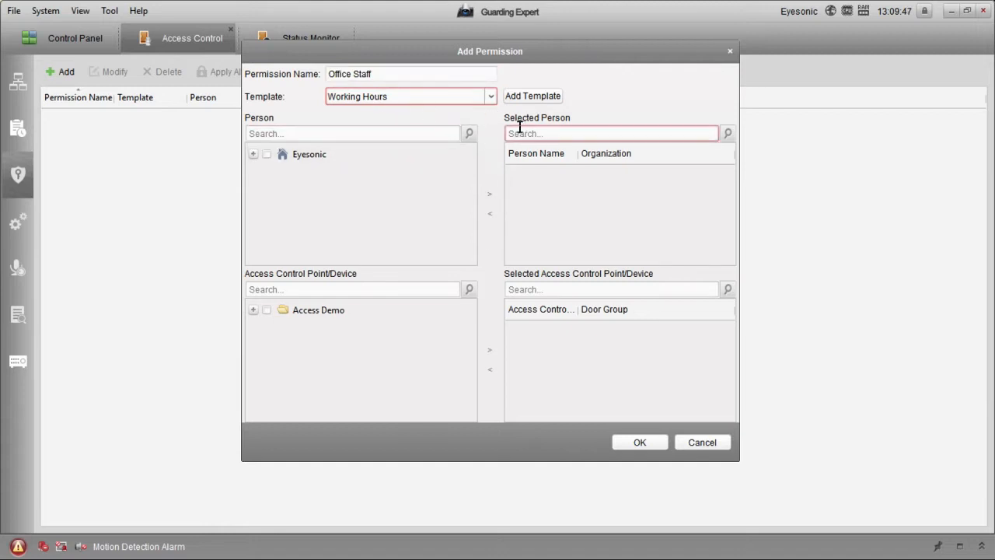
Step: Assign the Access Demo organization and both Access Demo doors to the permission, and apply the updated data to the devices immediately
{"action": "left_click", "coordinate": [252, 154]}
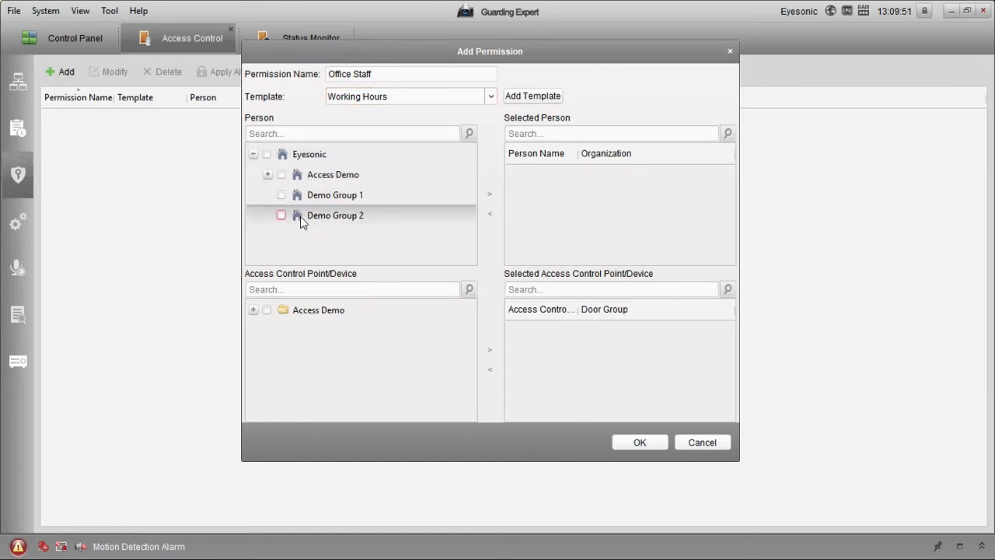
{"action": "left_click", "coordinate": [283, 175]}
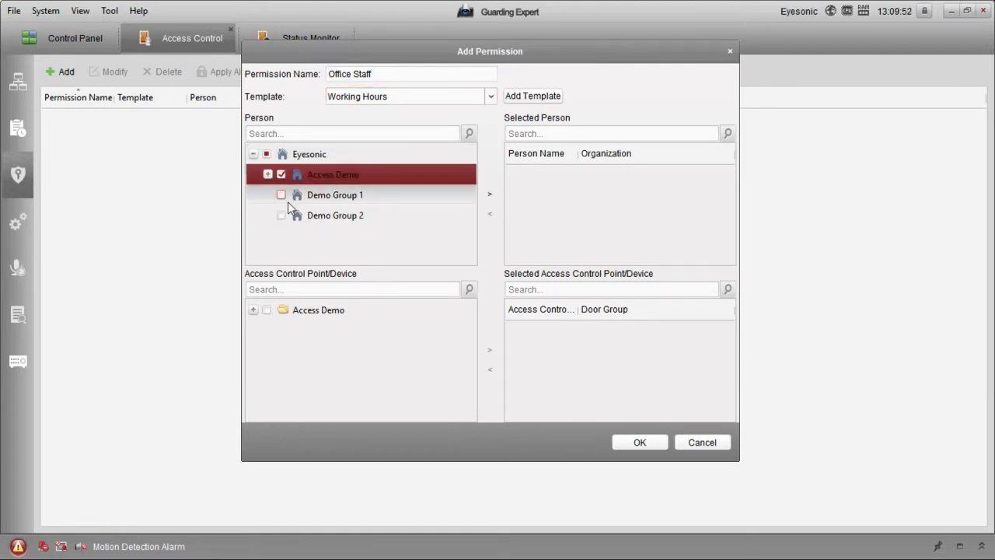
{"action": "left_click", "coordinate": [254, 311]}
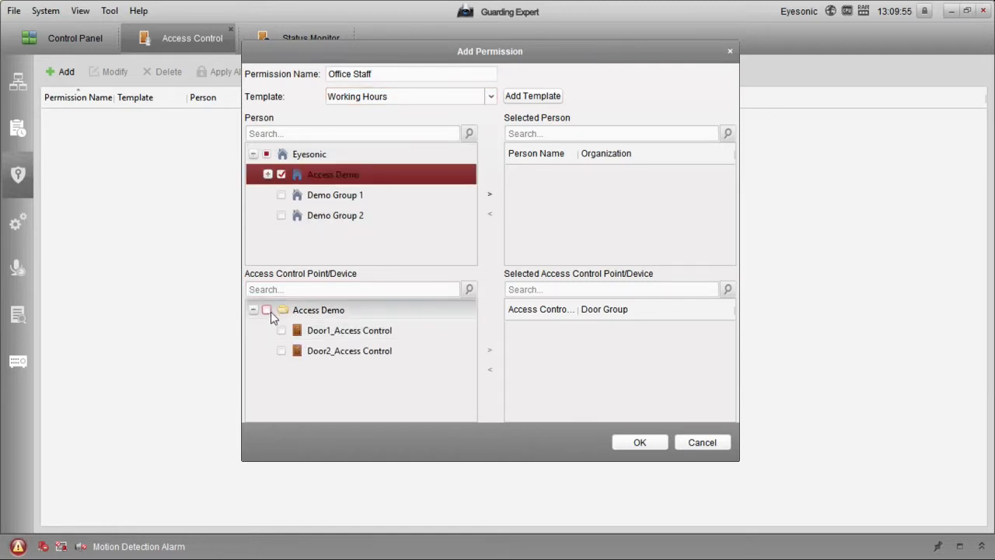
{"action": "left_click", "coordinate": [267, 310]}
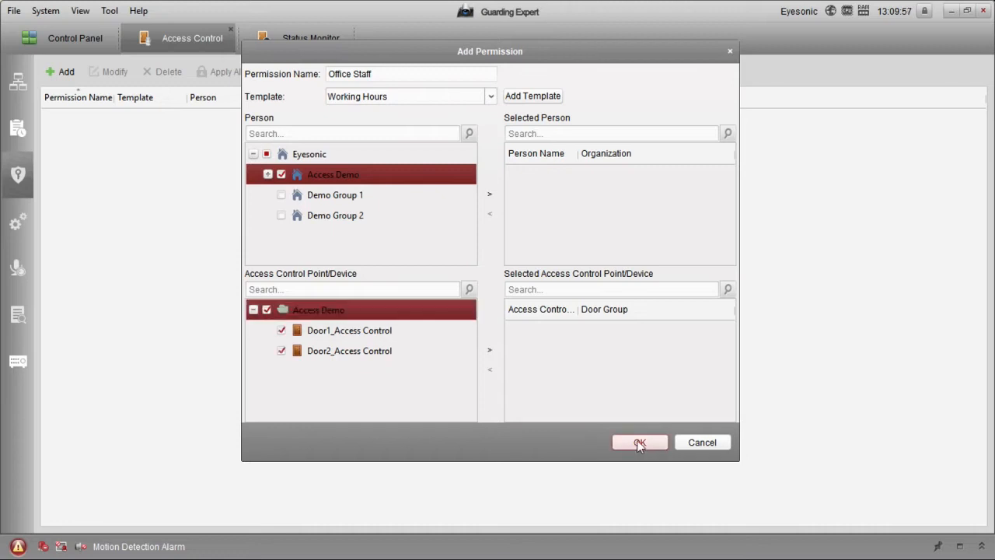
{"action": "left_click", "coordinate": [489, 350]}
{"action": "left_click", "coordinate": [490, 195]}
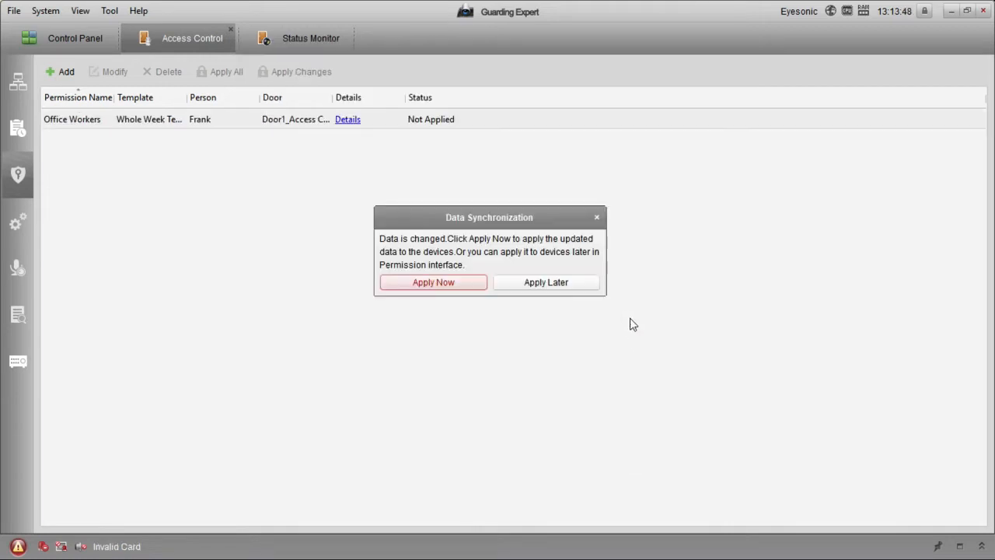
{"action": "left_click", "coordinate": [442, 282]}
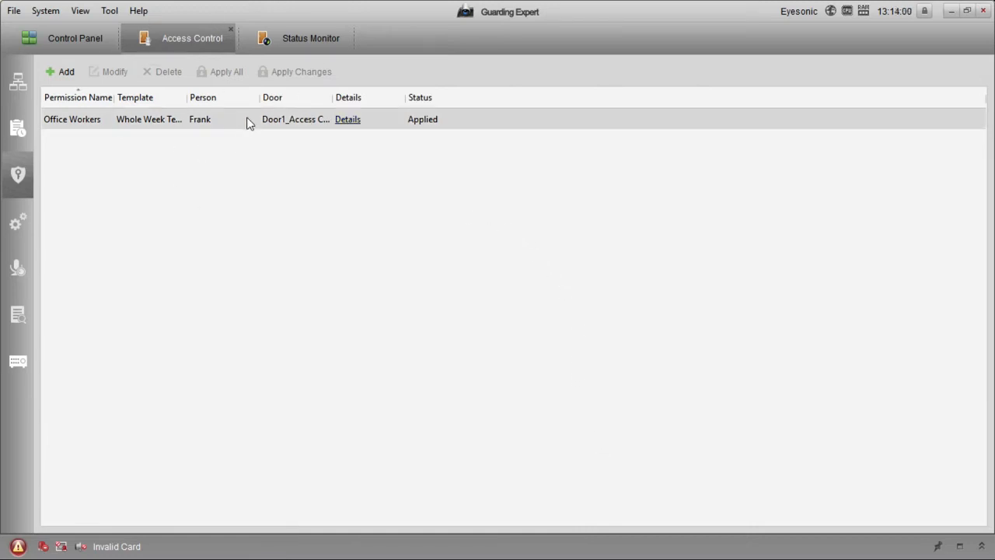
Step: Check the card swiping records in the Status Monitor, widening the Authentication Result and Organization columns to read them in full
{"action": "left_click", "coordinate": [300, 41]}
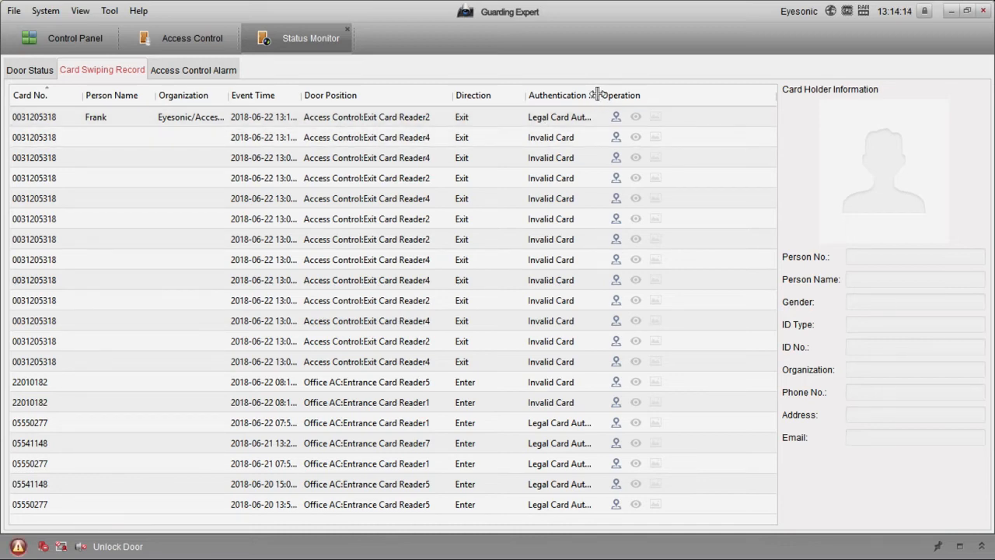
{"action": "left_click_drag", "start_coordinate": [597, 95], "coordinate": [683, 96]}
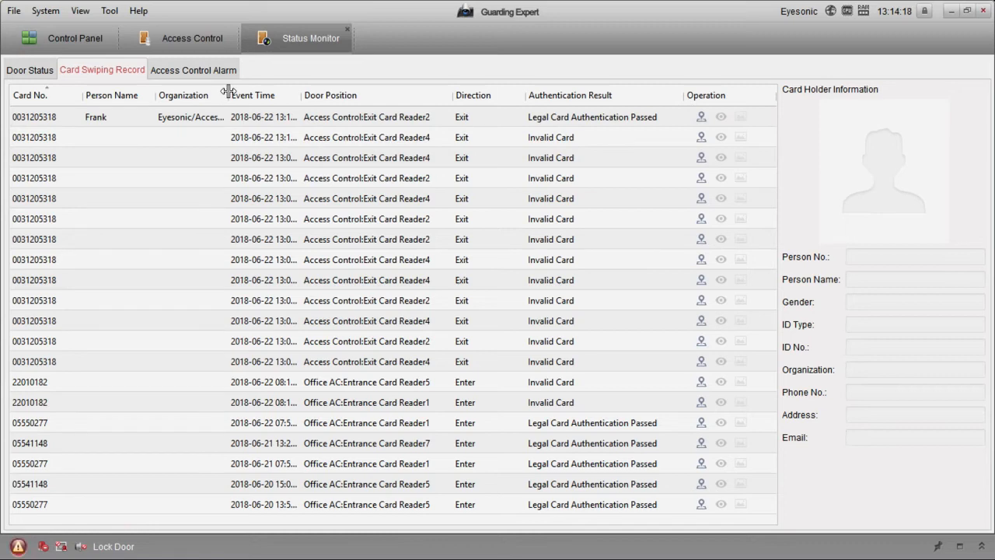
{"action": "left_click_drag", "start_coordinate": [225, 94], "coordinate": [281, 95]}
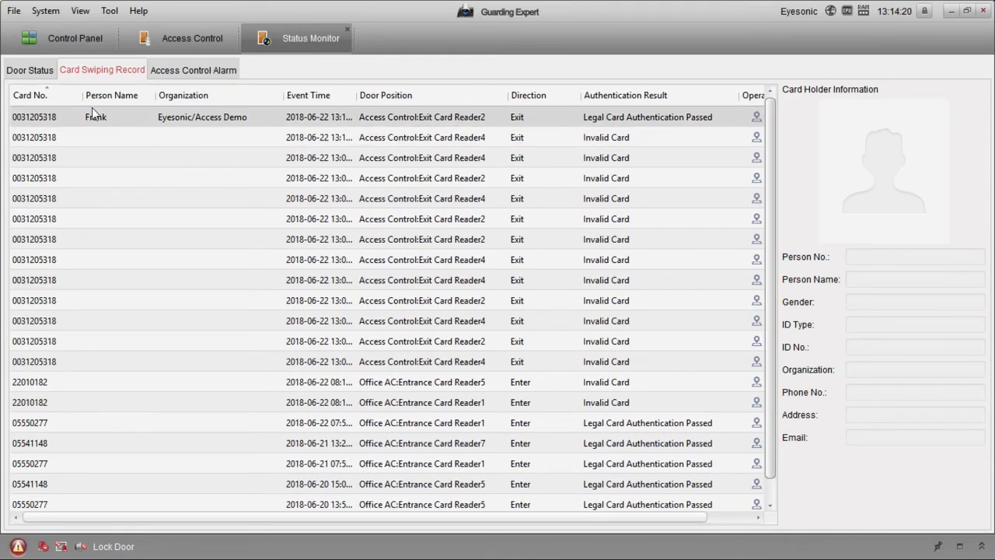